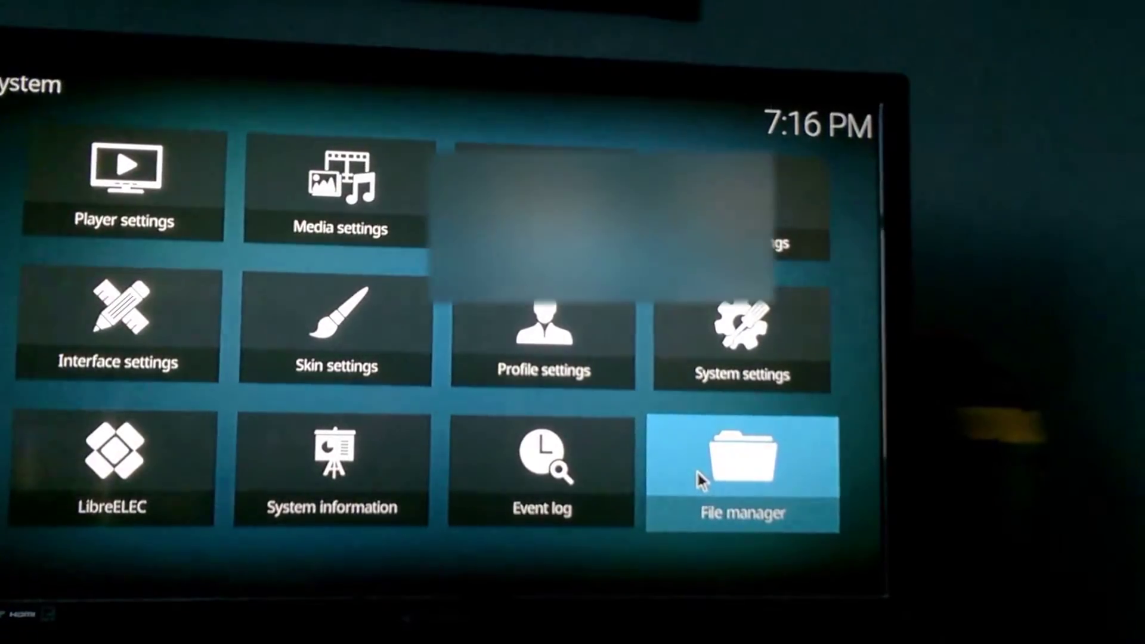
# Browse to special://profile in File manager and show the rename/delete options for advancedsettings.xml.
pyautogui.click(697, 470)
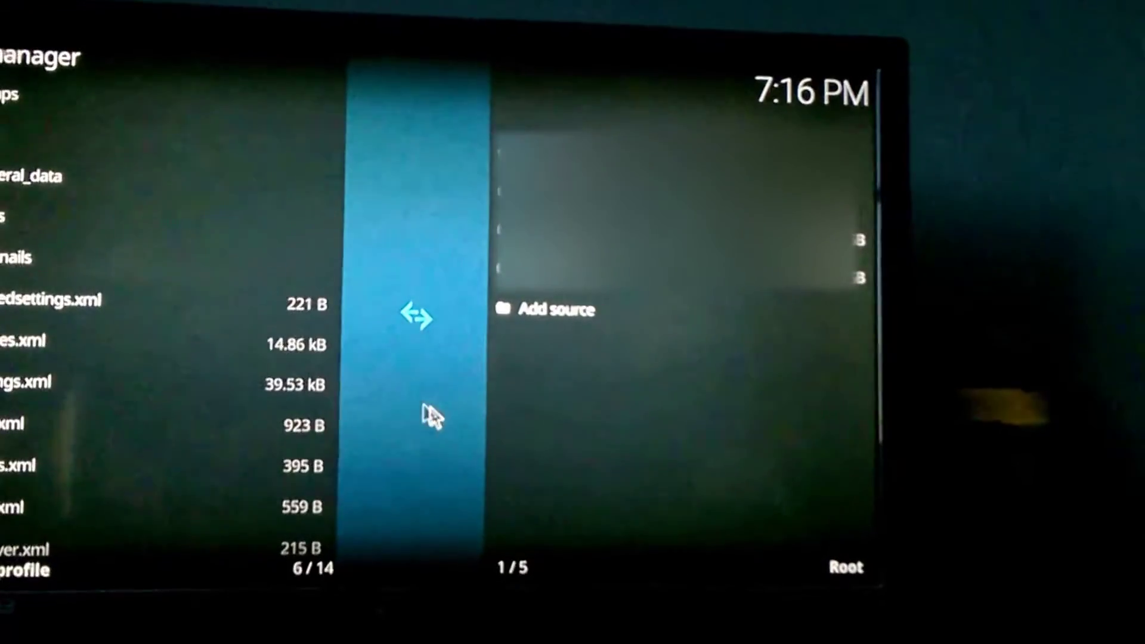
pyautogui.scroll(3, 135, 224)
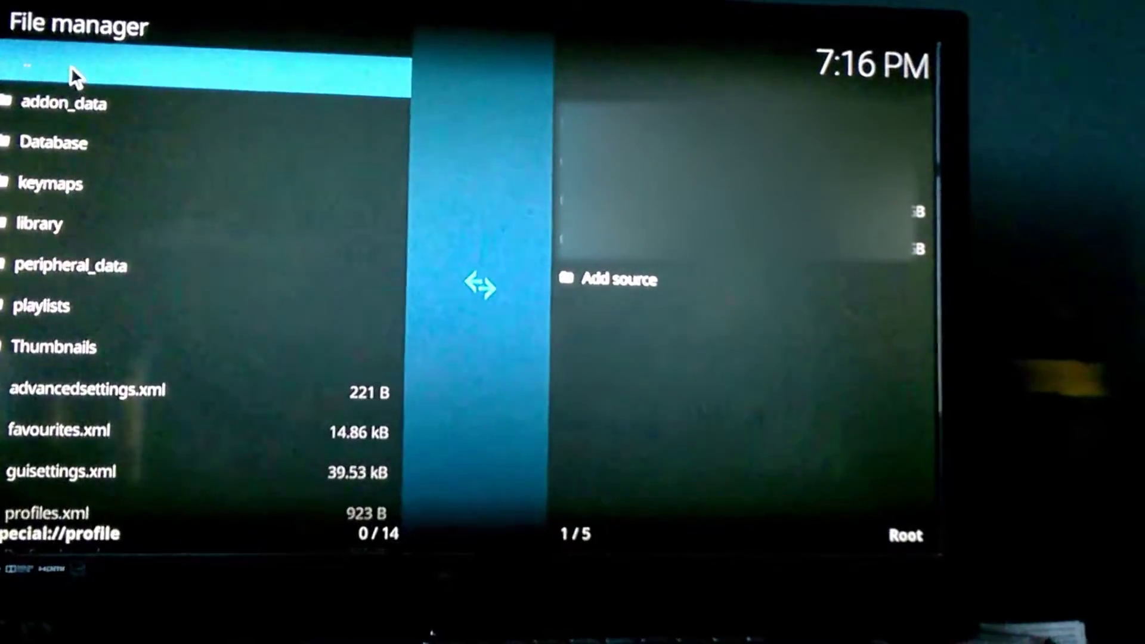
pyautogui.scroll(-3, 90, 215)
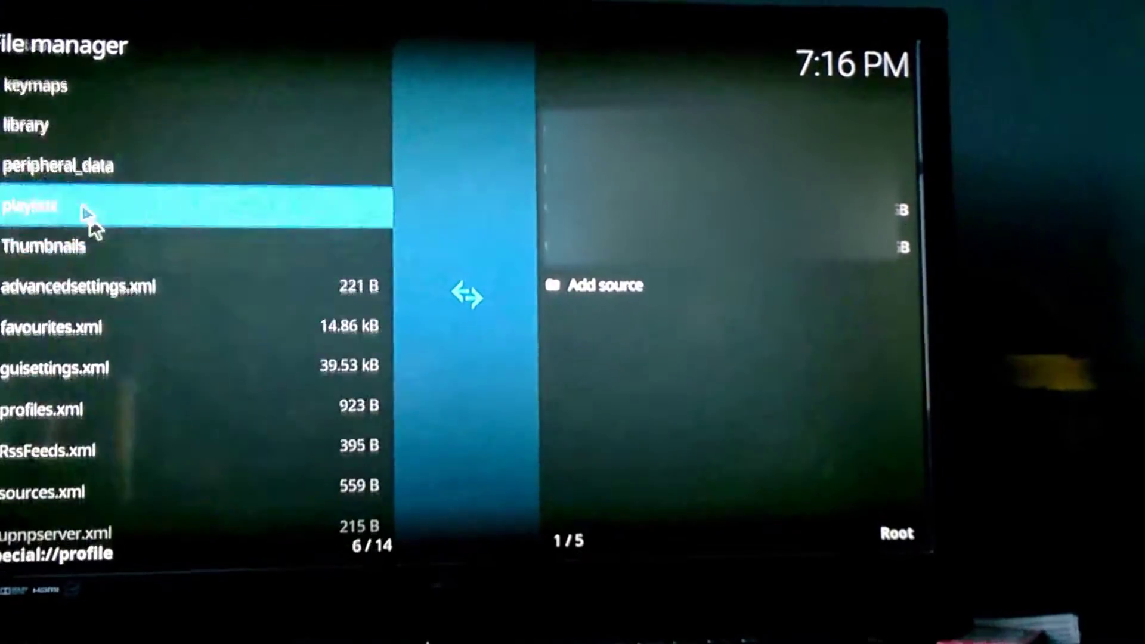
pyautogui.scroll(3, 49, 108)
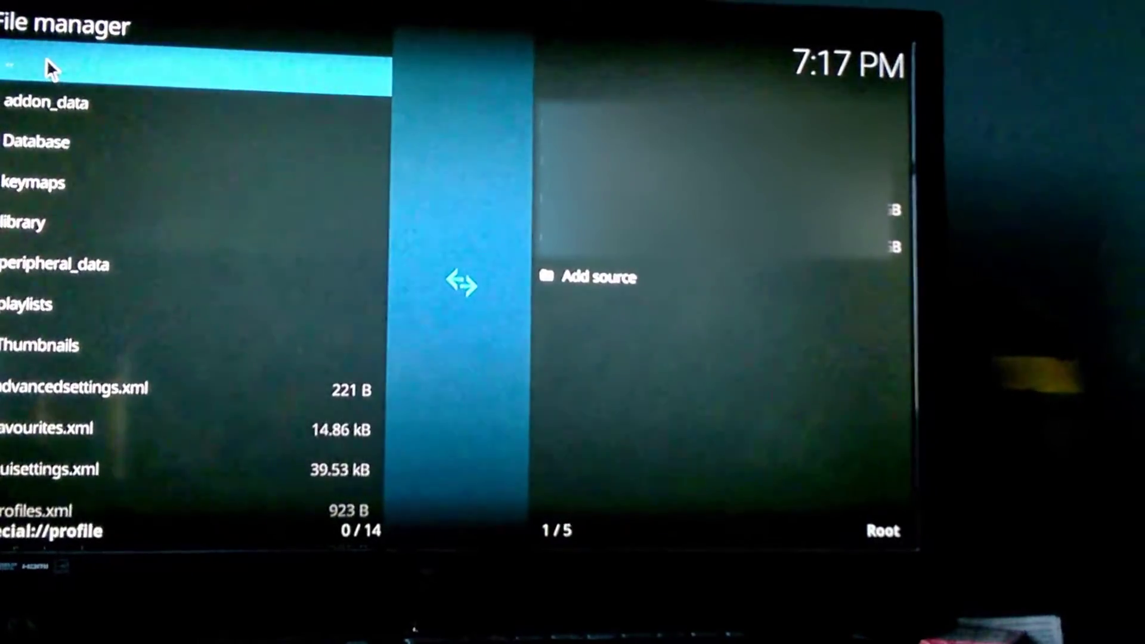
pyautogui.click(41, 61)
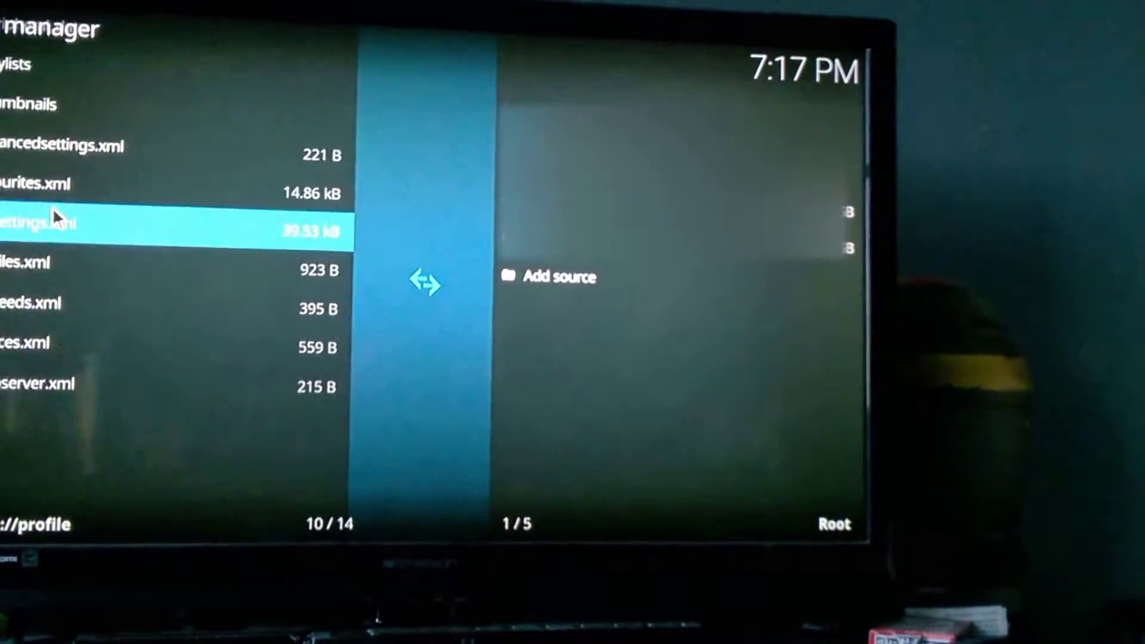
pyautogui.rightClick(55, 150)
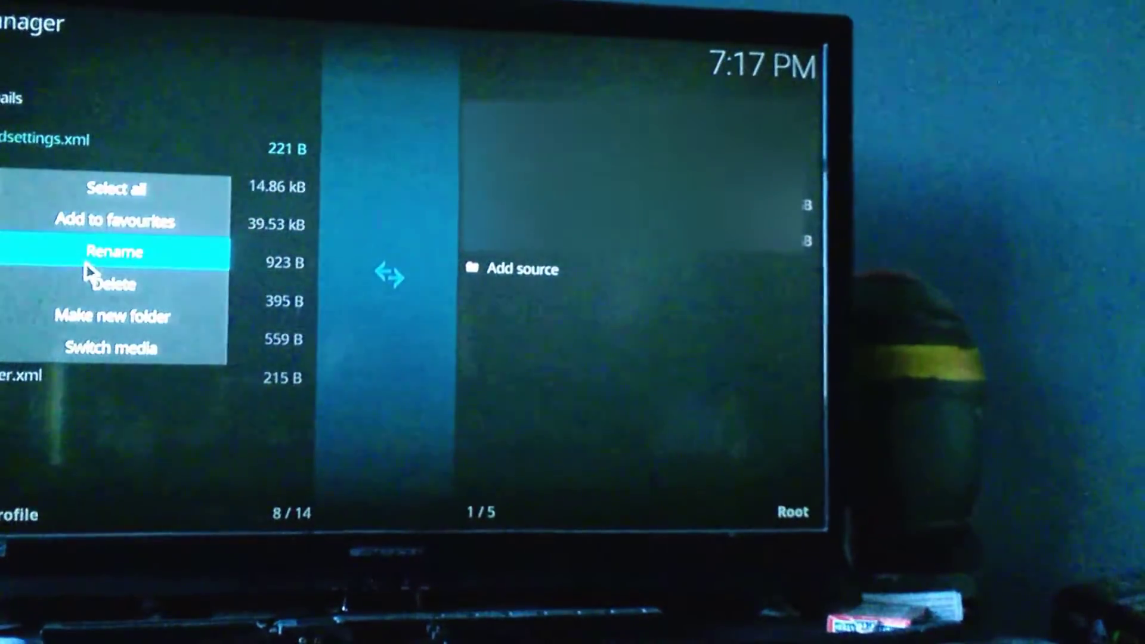
# Open /var/media/STUFF in the right pane and copy advancedsettings.xml (221 B) onto it.
pyautogui.click(182, 444)
pyautogui.scroll(-2, 182, 445)
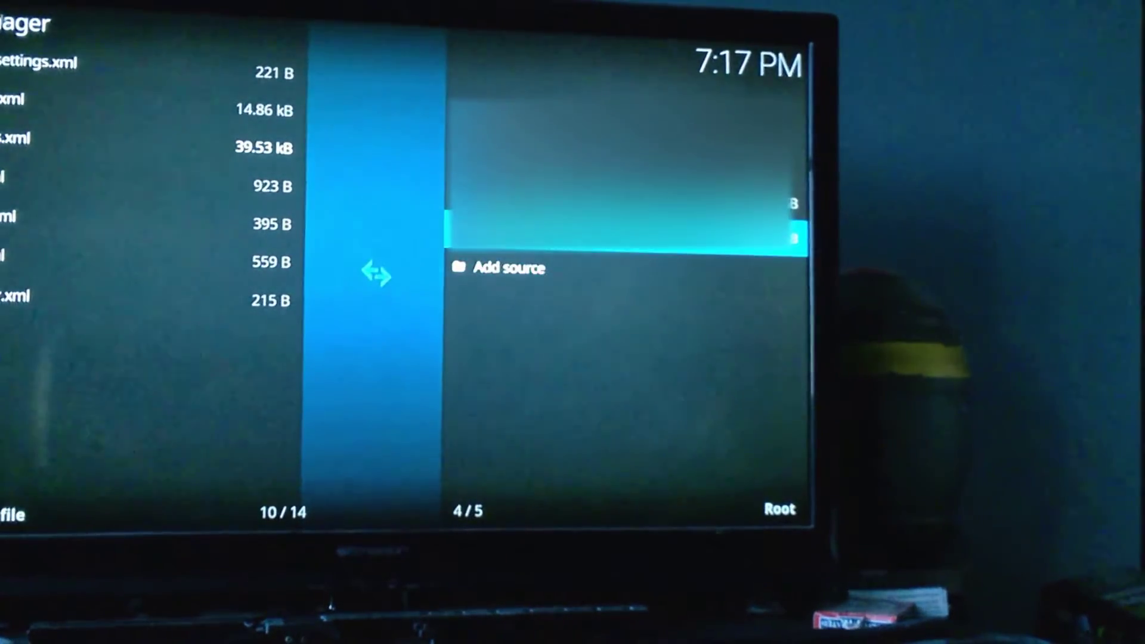
pyautogui.click(506, 239)
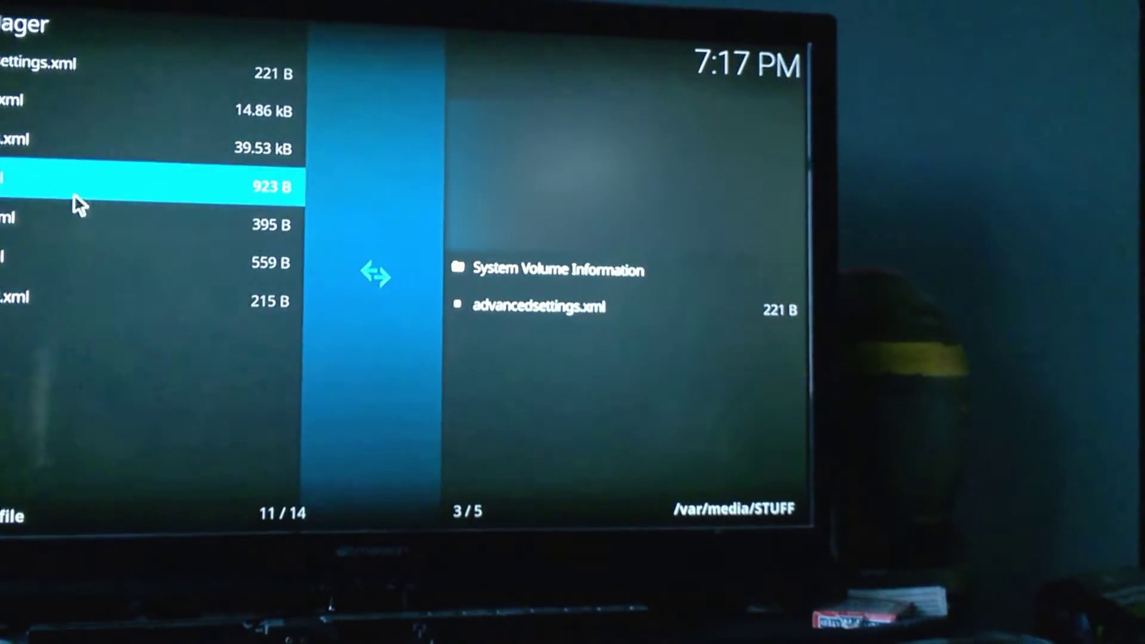
pyautogui.rightClick(47, 139)
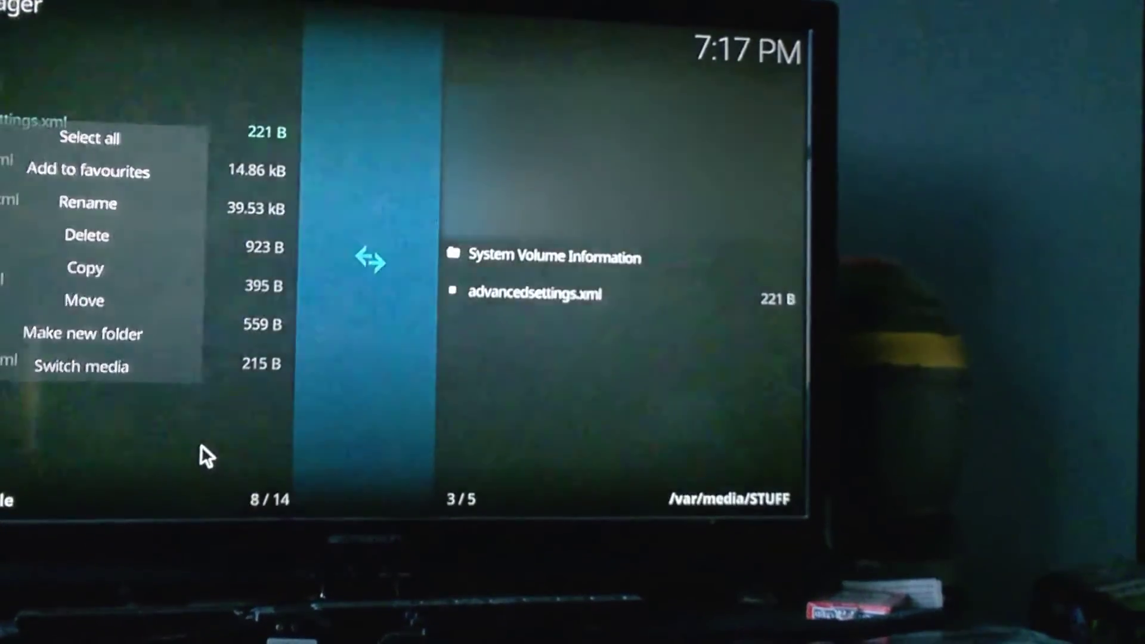
pyautogui.click(201, 445)
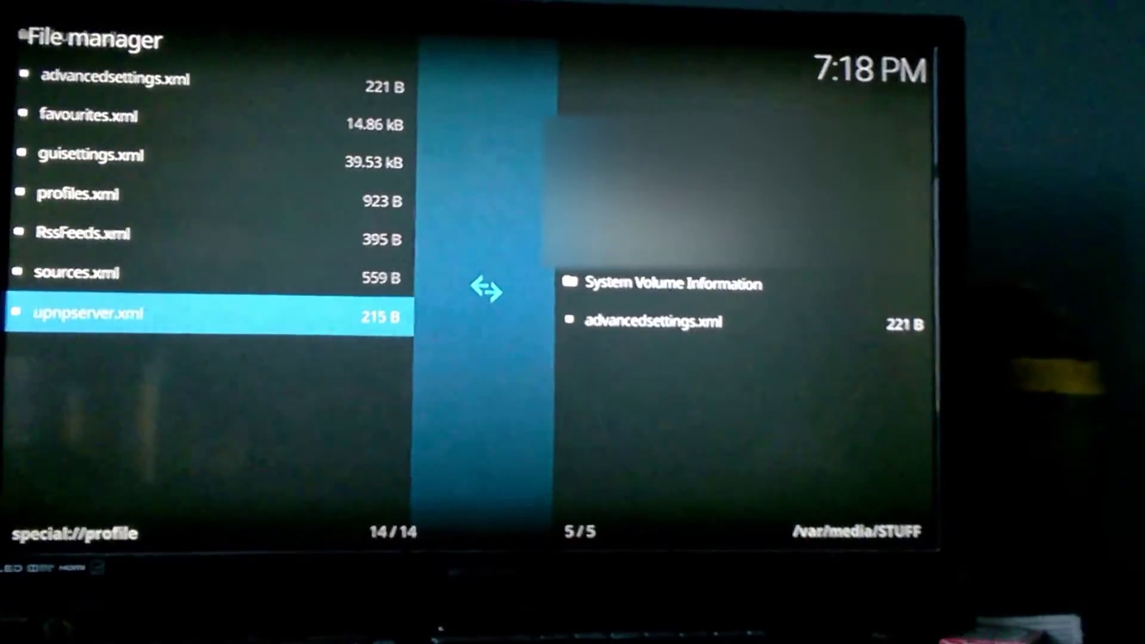
pyautogui.scroll(1, 264, 358)
pyautogui.scroll(3, 250, 286)
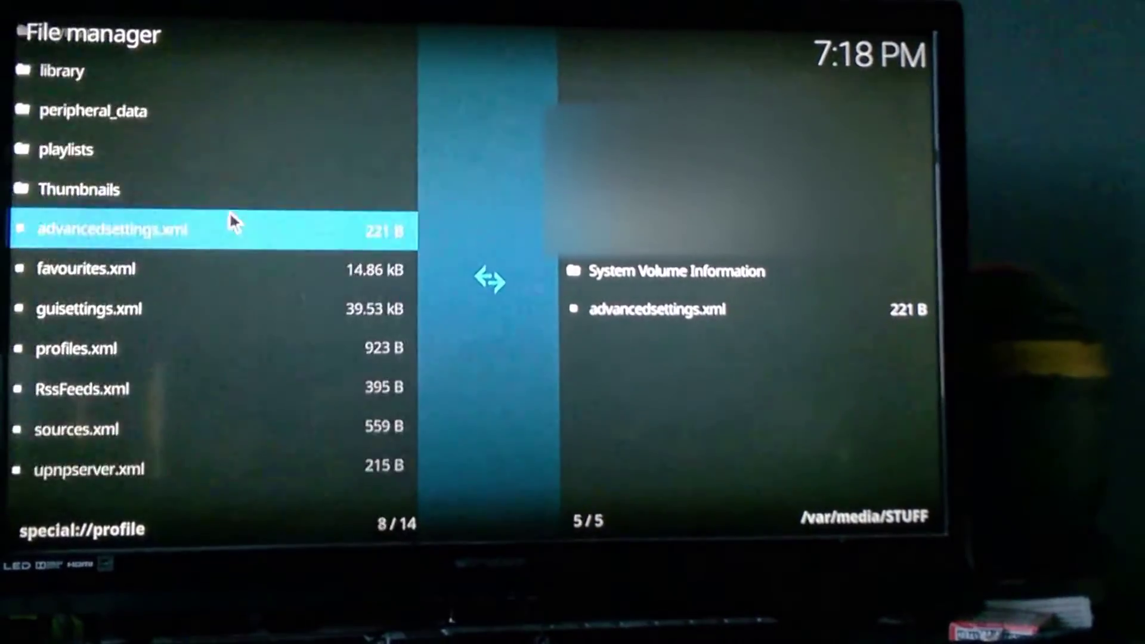
pyautogui.scroll(4, 224, 189)
# Dismiss the profile folder's options and go up from the profile folder to the sources list.
pyautogui.rightClick(332, 67)
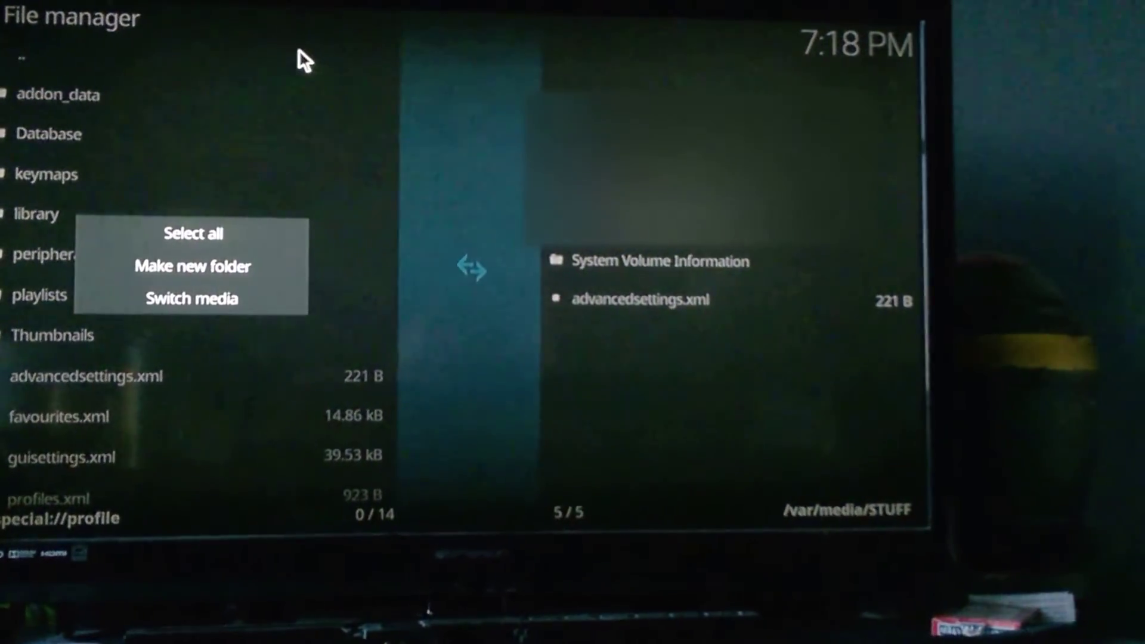
pyautogui.rightClick(293, 50)
pyautogui.click(188, 56)
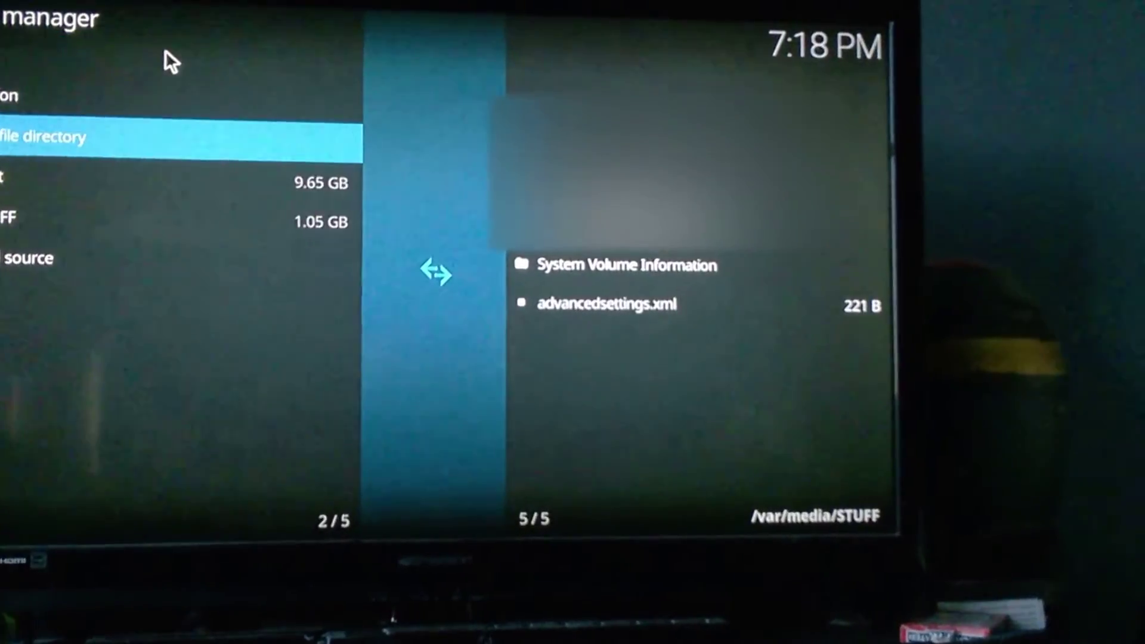